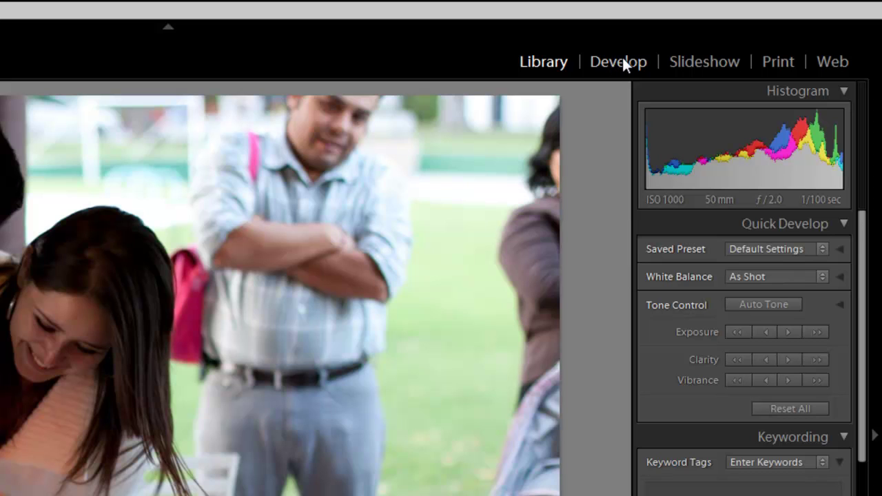
# Open the party photo in Develop, raise Contrast to +50 and lower Temp to a custom 4900
pyautogui.click(619, 62)
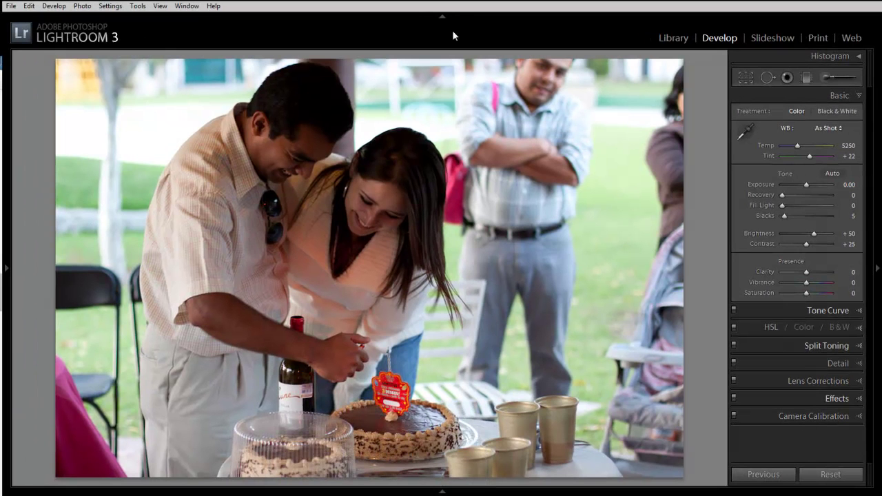
pyautogui.click(441, 17)
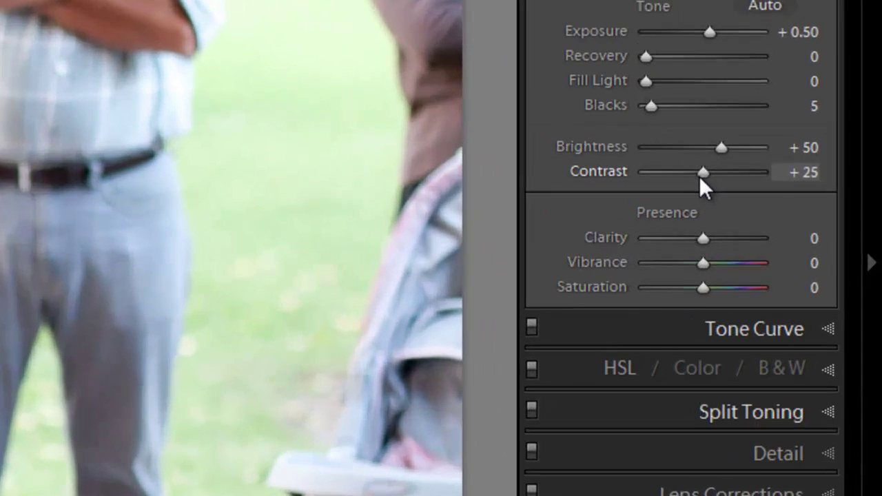
pyautogui.moveTo(701, 172)
pyautogui.mouseDown()
pyautogui.moveTo(720, 172)
pyautogui.moveTo(714, 169)
pyautogui.mouseUp()
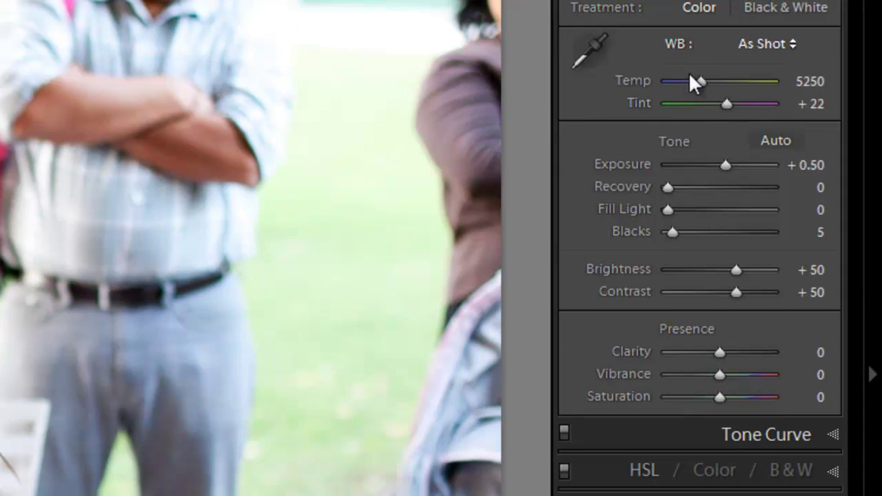
pyautogui.moveTo(806, 89); pyautogui.dragTo(810, 91)
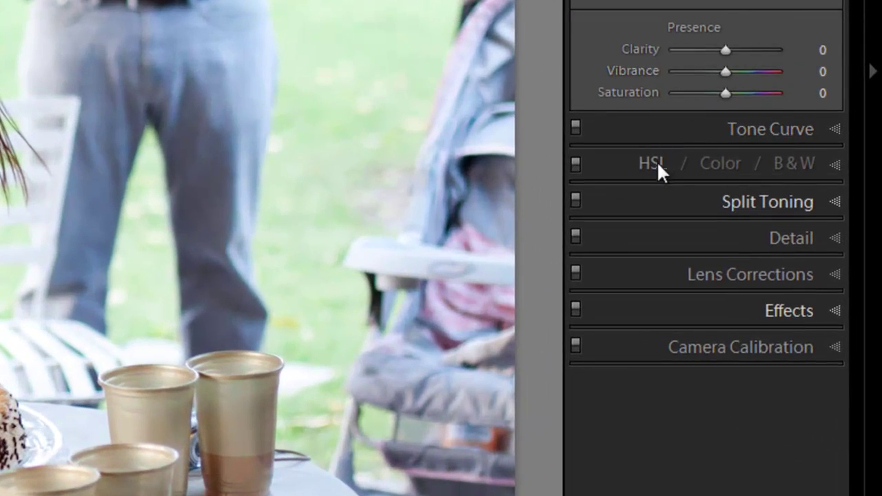
# Lower Orange saturation to −20 in the HSL panel to mute skin tones
pyautogui.click(655, 165)
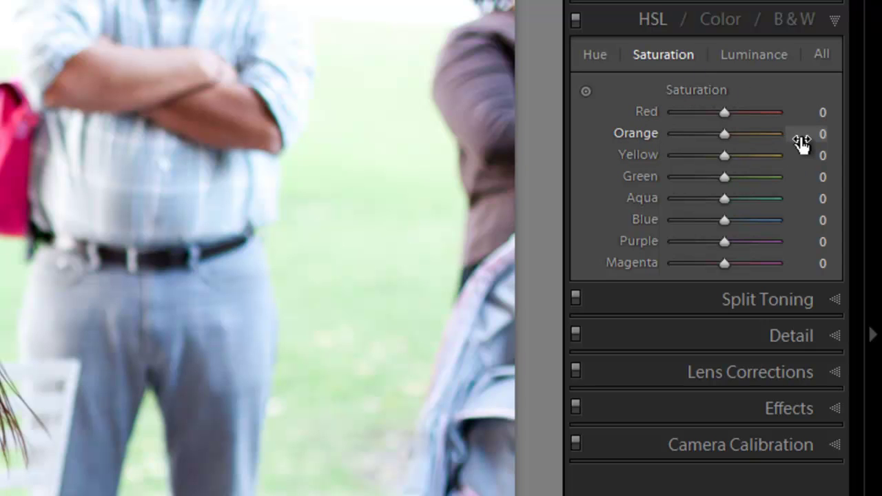
pyautogui.moveTo(801, 142); pyautogui.dragTo(842, 162)
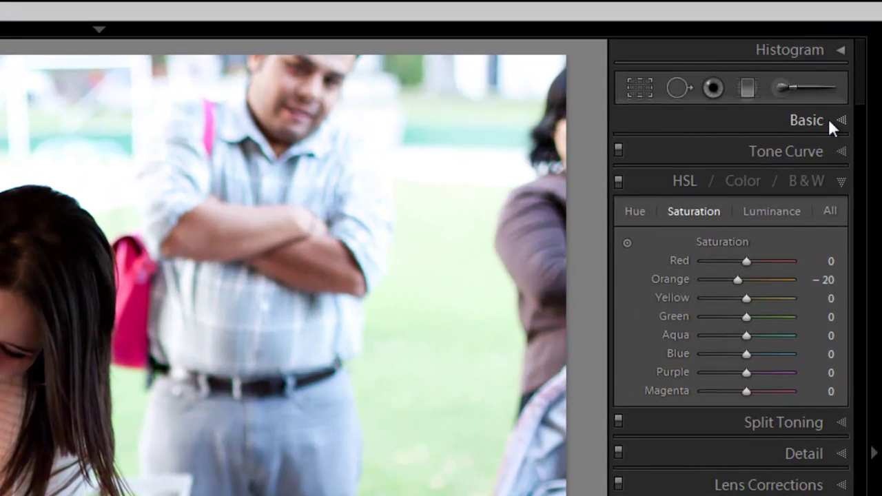
# Preview Clarity at +100 in the Basic panel, then settle it at +15
pyautogui.click(828, 119)
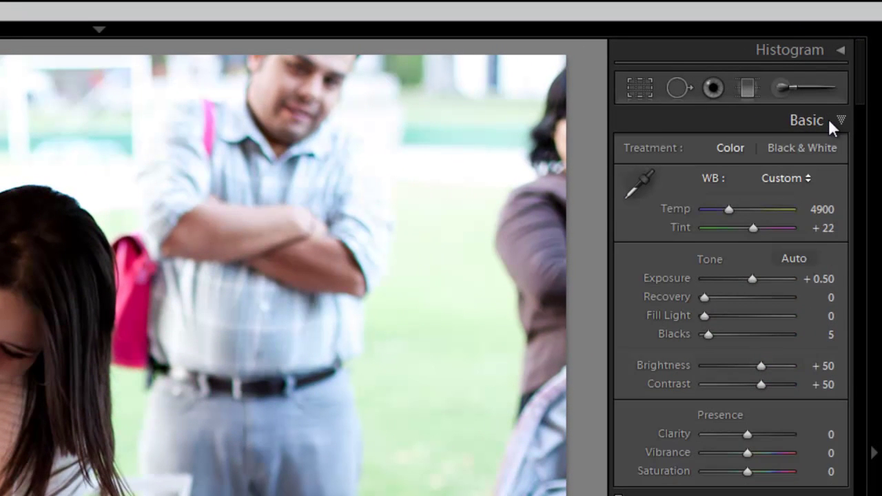
pyautogui.click(824, 433)
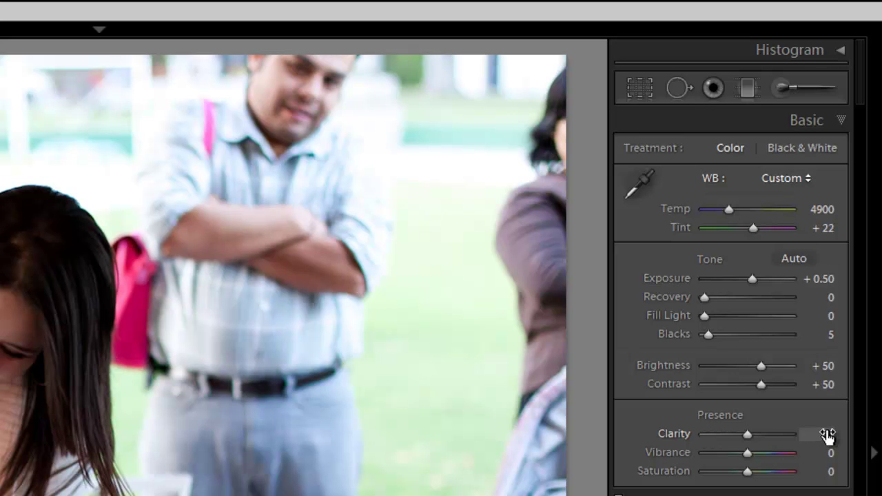
pyautogui.moveTo(783, 437); pyautogui.dragTo(845, 247)
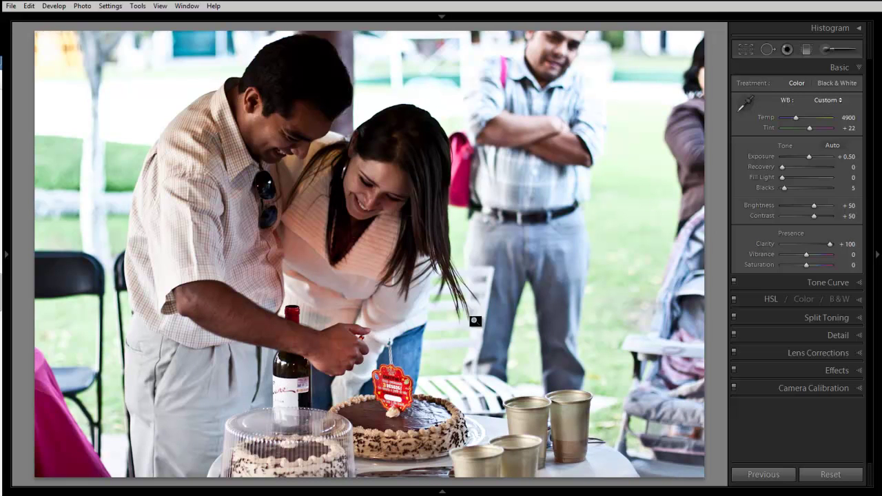
pyautogui.click(808, 244)
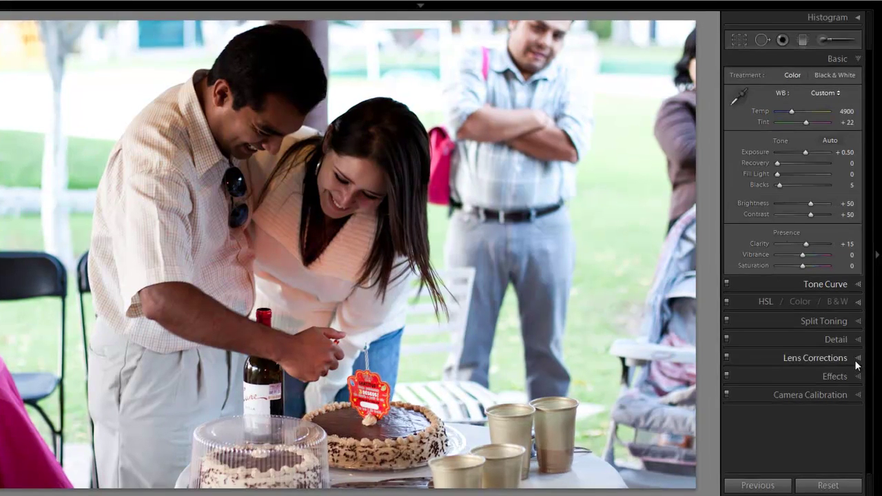
# Lock the Detail panel preview on the woman's eyelid
pyautogui.click(851, 340)
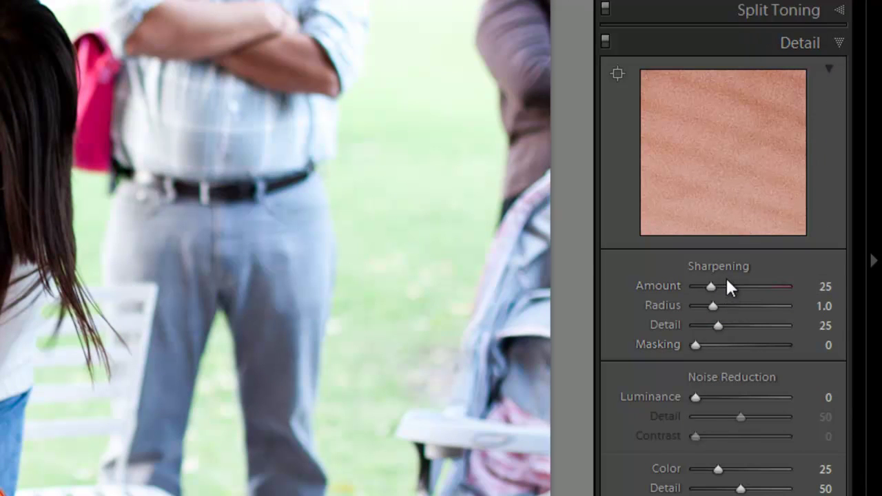
pyautogui.click(618, 73)
pyautogui.click(418, 83)
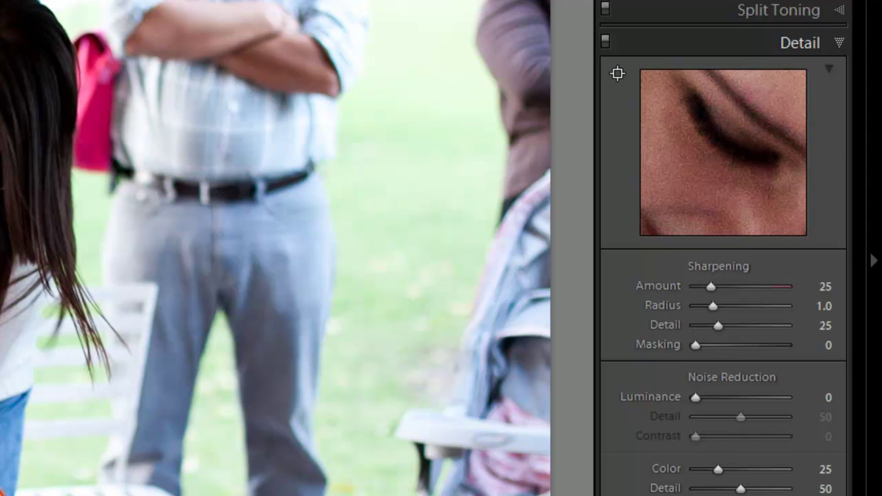
pyautogui.click(24, 62)
# Set luminance noise reduction to 11
pyautogui.moveTo(697, 395); pyautogui.dragTo(706, 397)
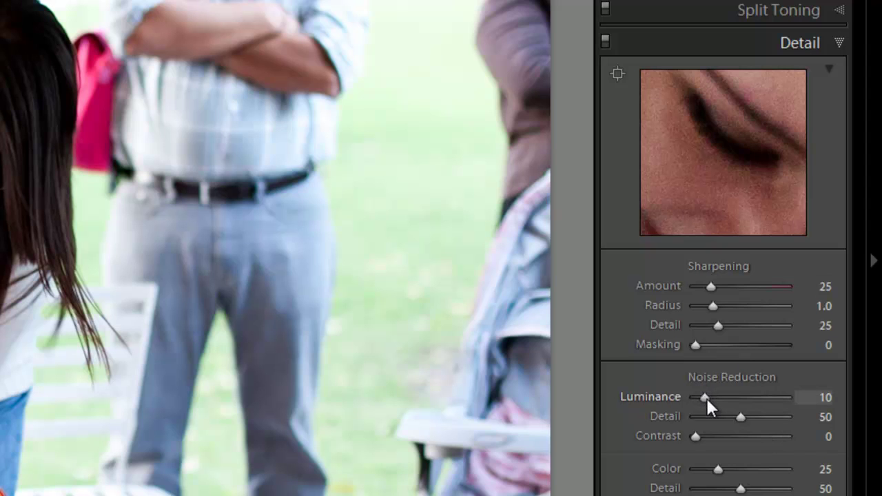
pyautogui.moveTo(706, 398); pyautogui.dragTo(704, 398)
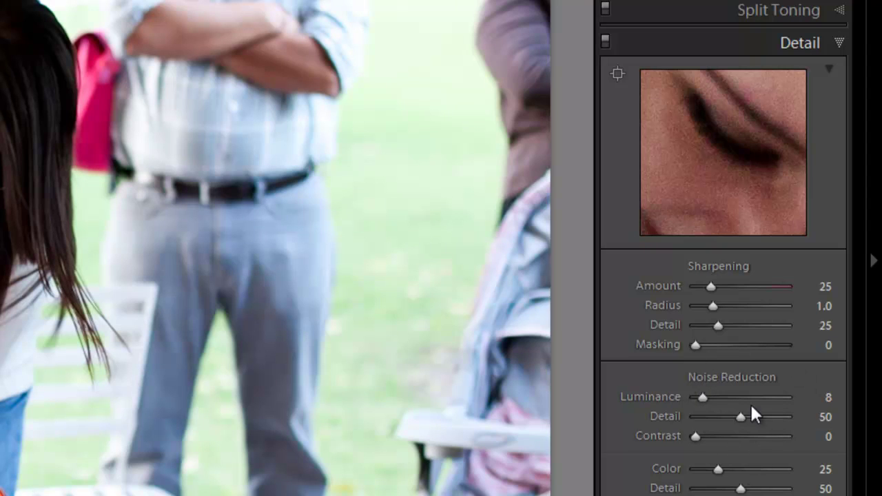
pyautogui.moveTo(704, 396); pyautogui.dragTo(706, 397)
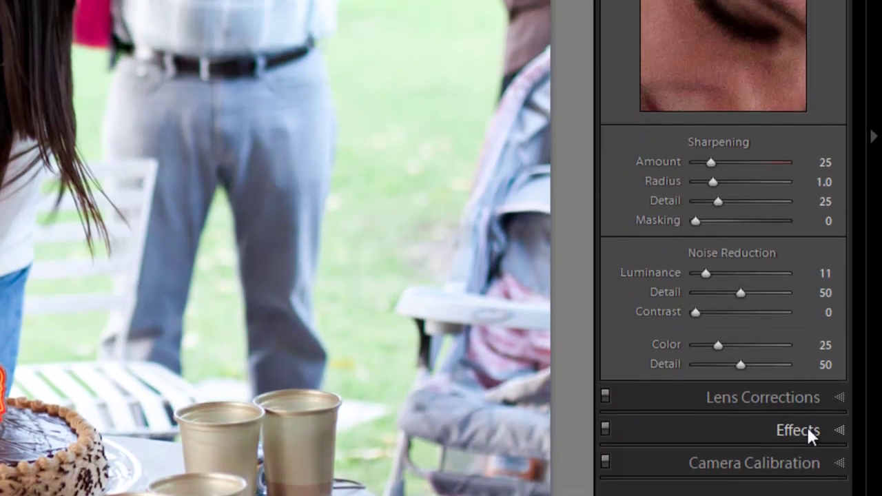
# Add a post-crop vignette, trying stronger and lighter settings before settling at Amount −33
pyautogui.click(802, 450)
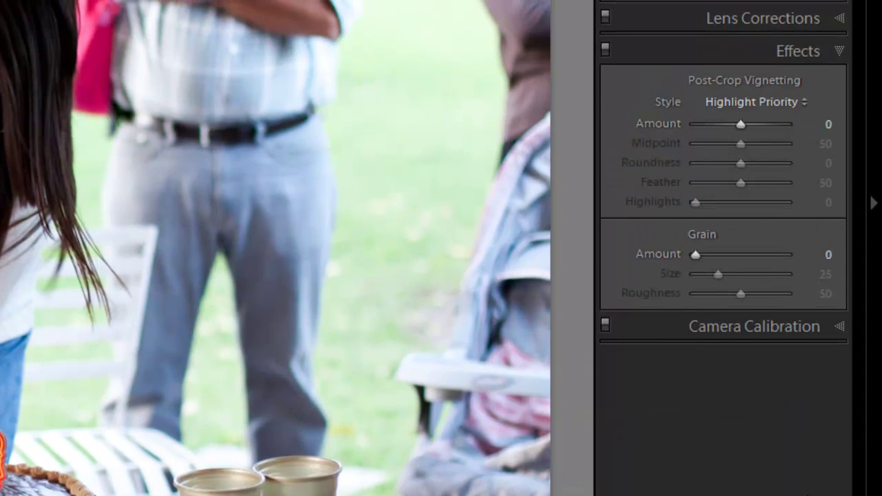
pyautogui.moveTo(811, 127); pyautogui.dragTo(811, 127)
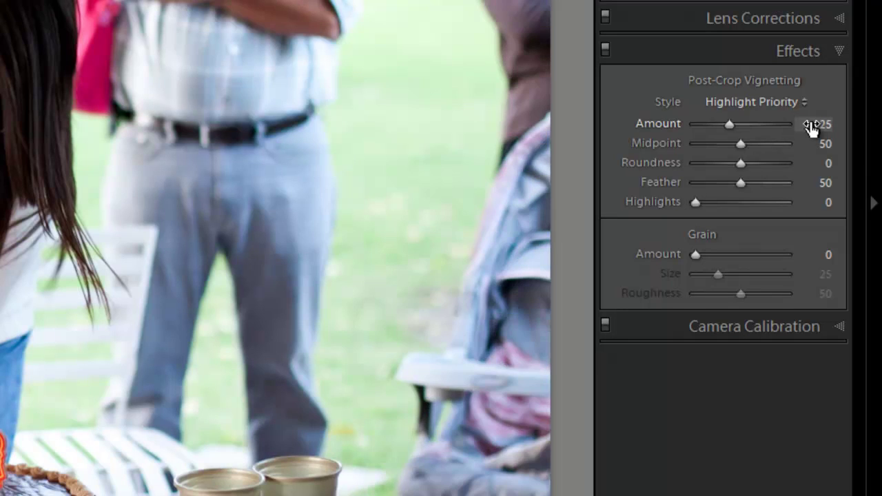
pyautogui.moveTo(811, 127); pyautogui.dragTo(808, 127)
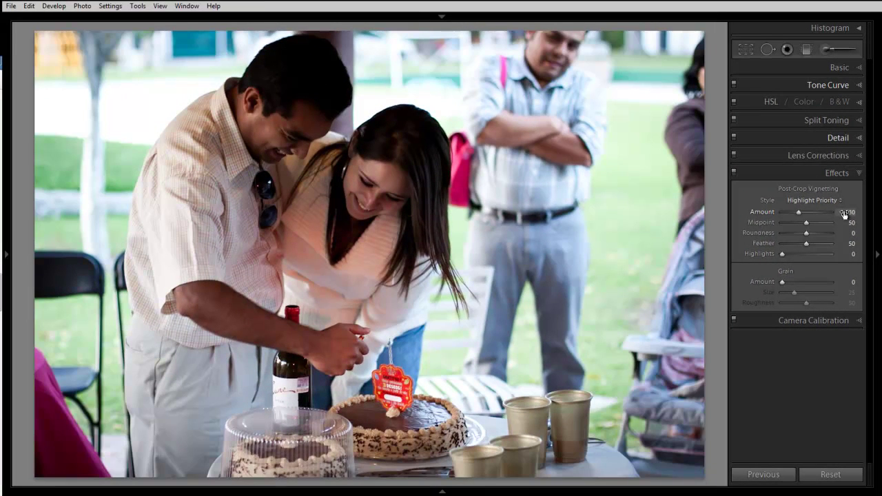
pyautogui.moveTo(845, 214); pyautogui.dragTo(844, 215)
pyautogui.moveTo(797, 213)
pyautogui.mouseDown()
pyautogui.moveTo(784, 210)
pyautogui.moveTo(815, 213)
pyautogui.mouseUp()
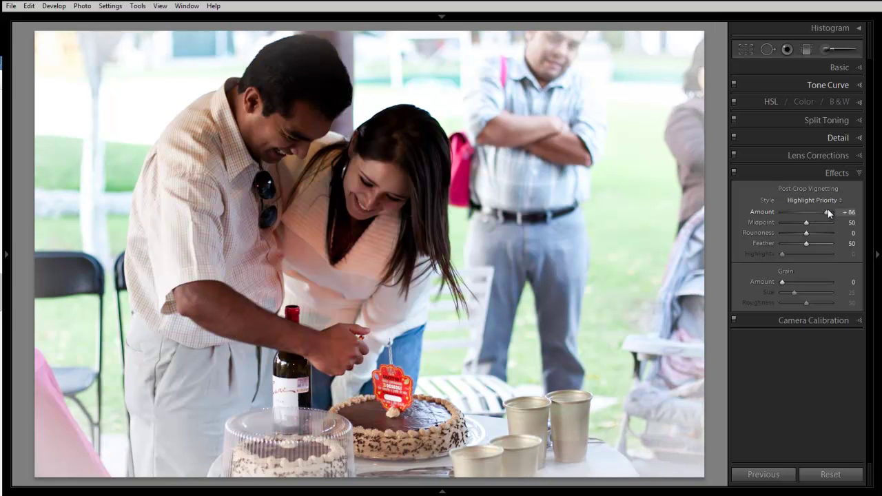
pyautogui.moveTo(828, 211); pyautogui.dragTo(795, 213)
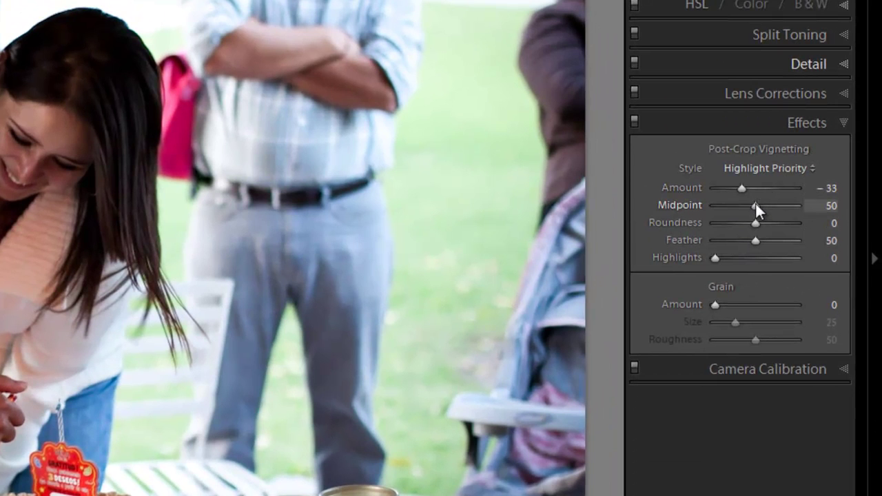
# Set the vignette Midpoint to 47 and Feather to 0 for a hard edge
pyautogui.moveTo(755, 206); pyautogui.dragTo(799, 205)
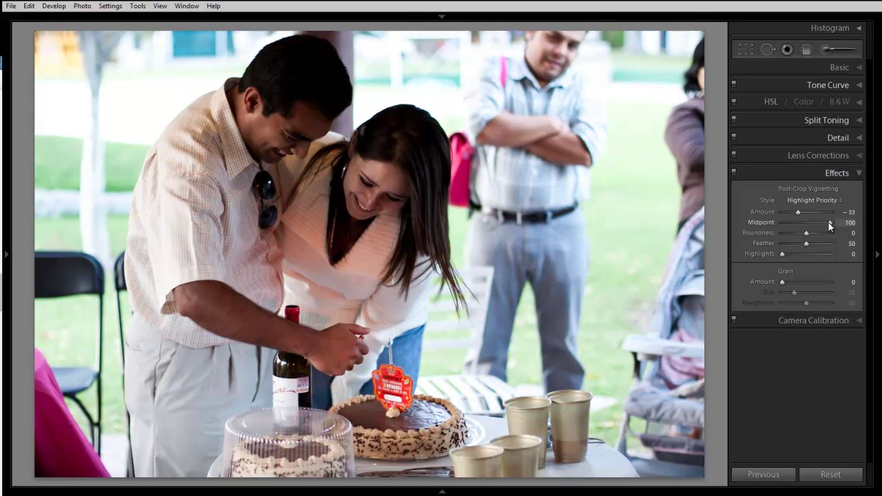
pyautogui.moveTo(828, 222); pyautogui.dragTo(820, 221)
pyautogui.moveTo(820, 221); pyautogui.dragTo(814, 221)
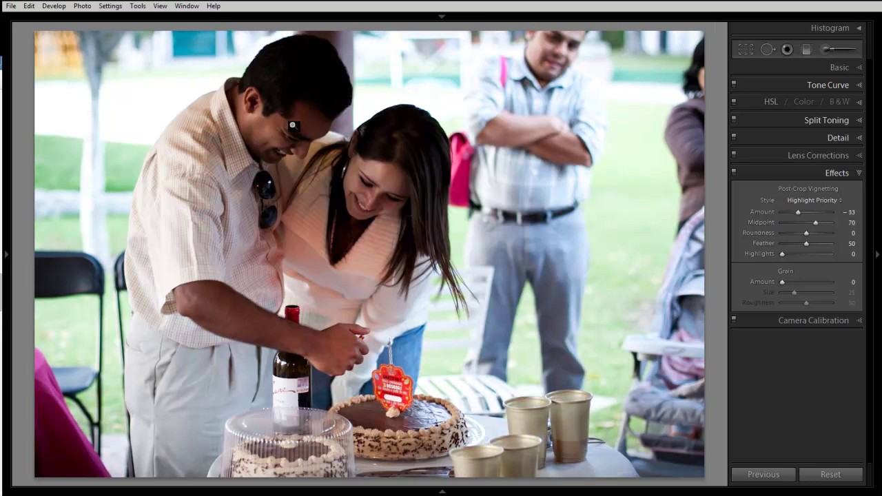
pyautogui.moveTo(815, 223); pyautogui.dragTo(806, 227)
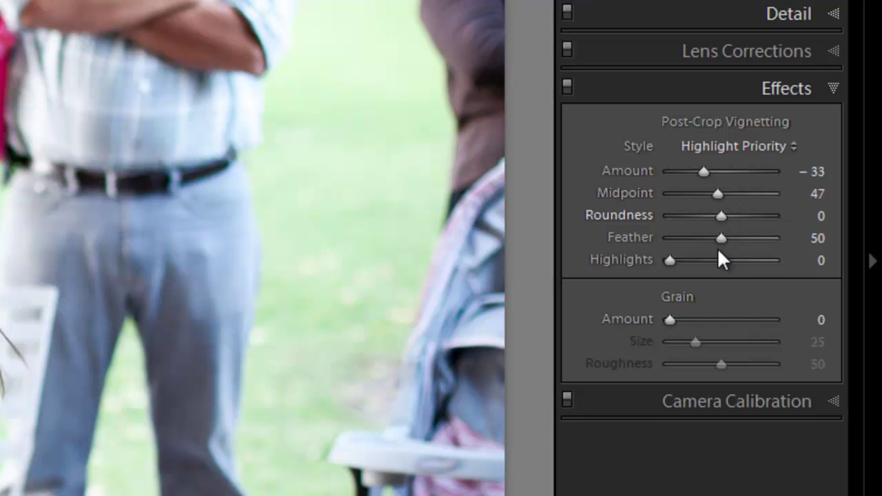
pyautogui.moveTo(721, 238); pyautogui.dragTo(667, 241)
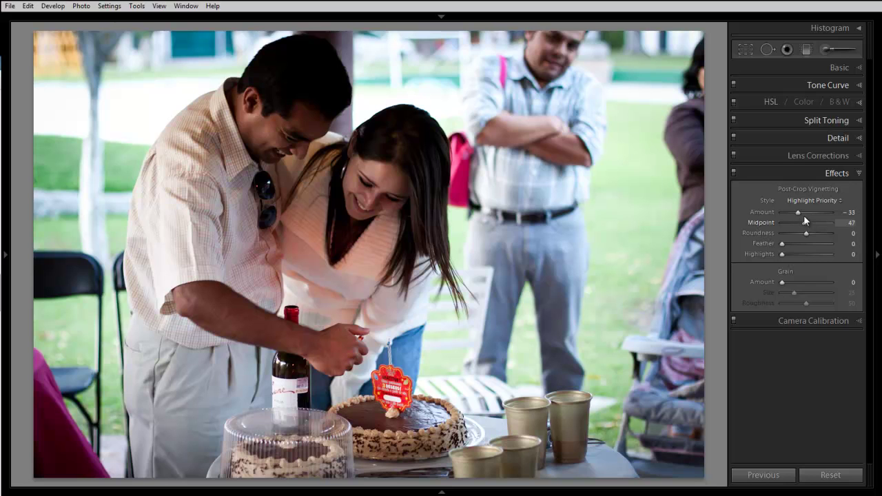
# Deepen the vignette to −47 with Feather 76, then raise Exposure to +0.90
pyautogui.moveTo(797, 212); pyautogui.dragTo(795, 214)
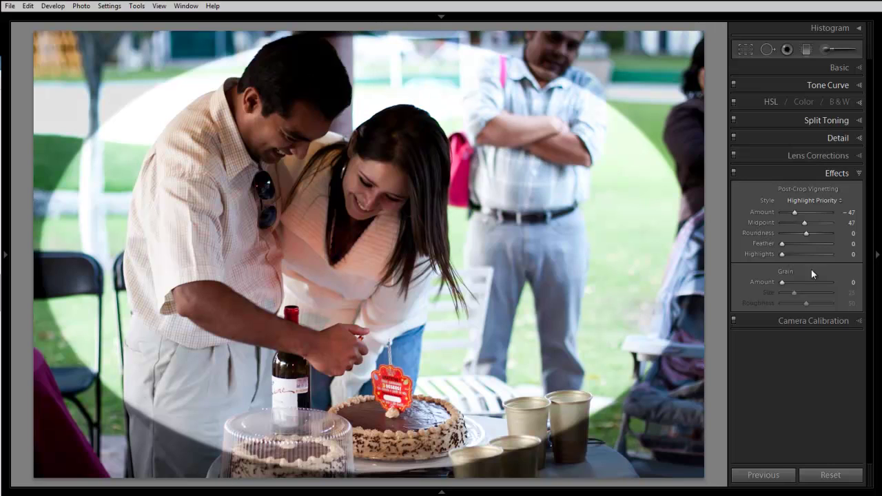
pyautogui.click(792, 242)
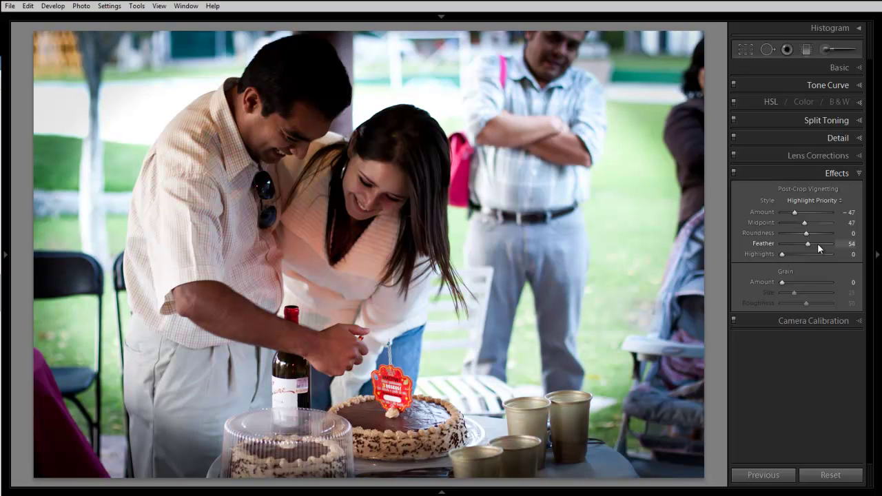
pyautogui.click(818, 244)
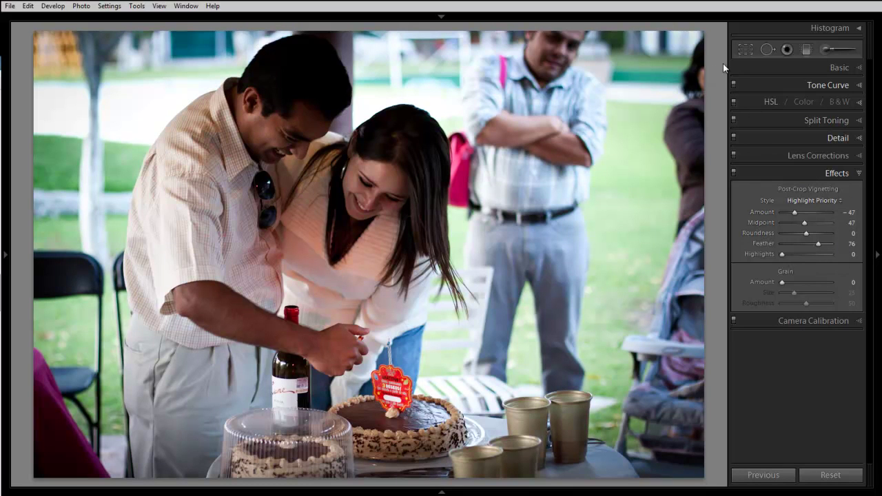
pyautogui.click(842, 67)
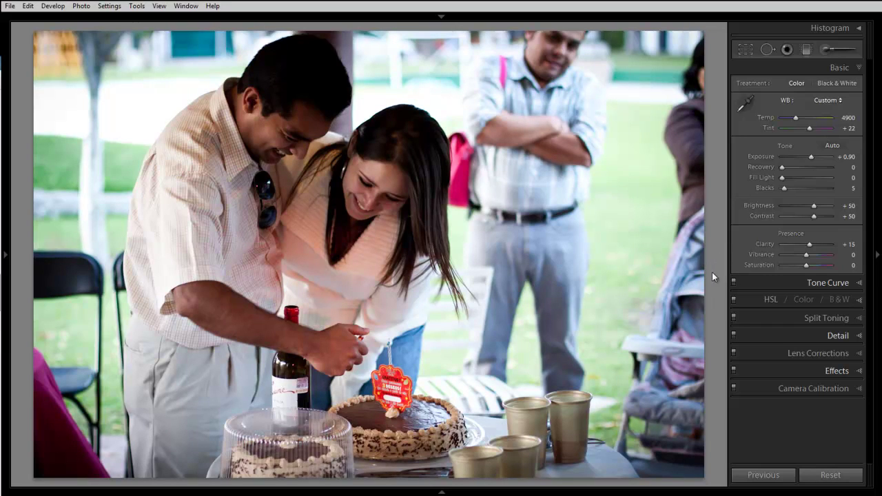
pyautogui.press('\\')
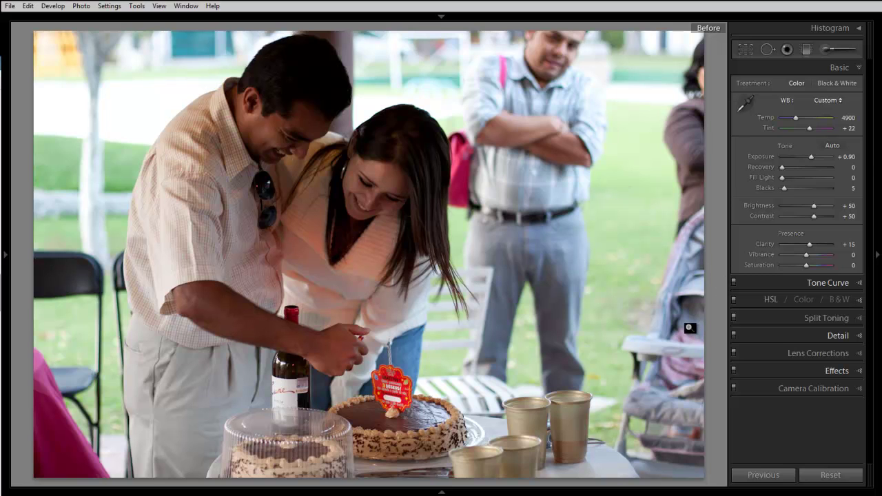
pyautogui.press('\\')
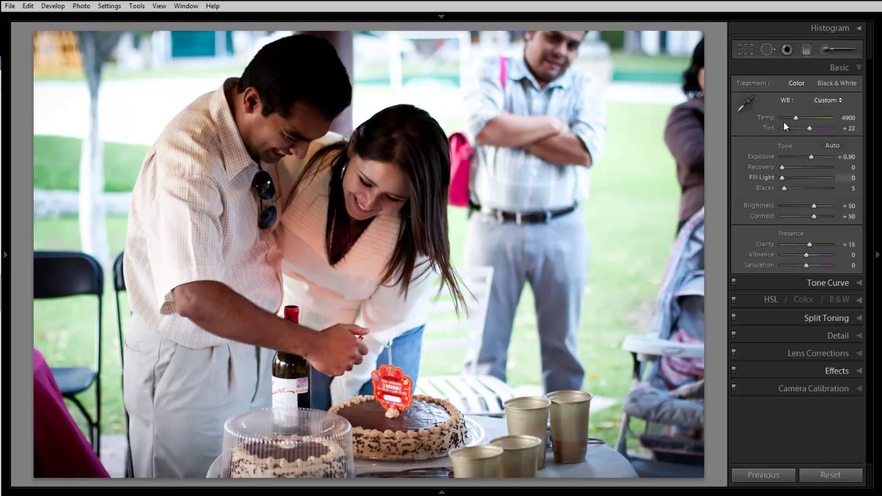